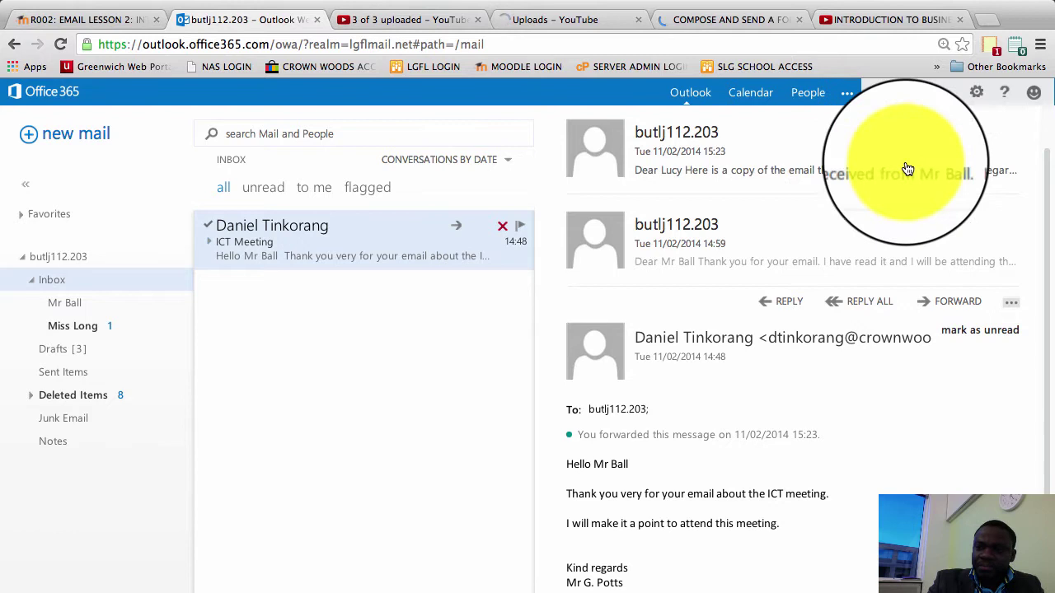
Open Set automatic replies from the settings gear menu
left_click(976, 92)
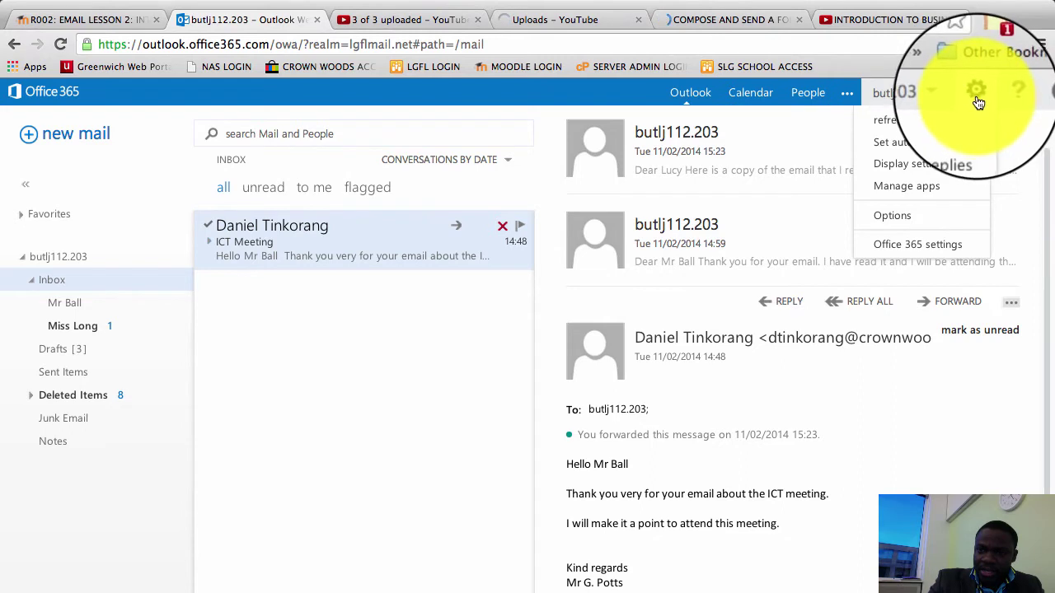
left_click(948, 145)
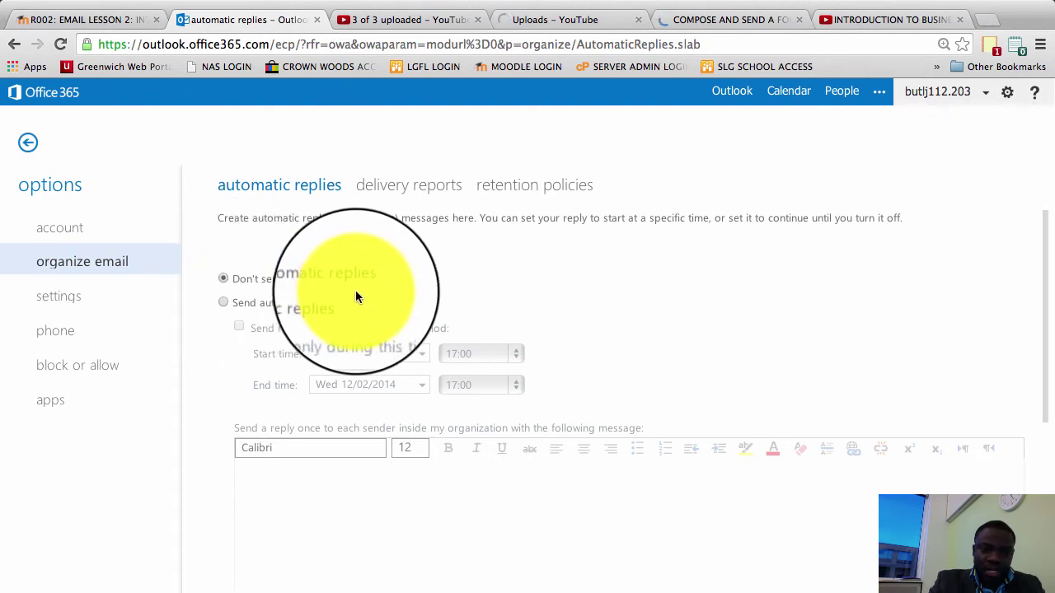
Choose Send automatic replies and place the cursor in the internal-senders message box
left_click(223, 302)
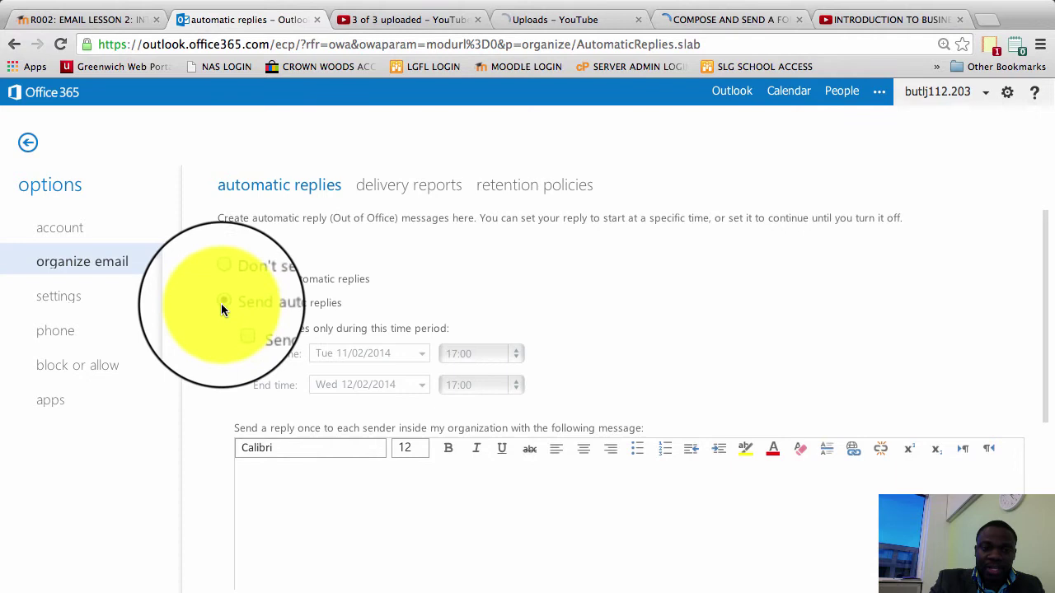
left_click(257, 474)
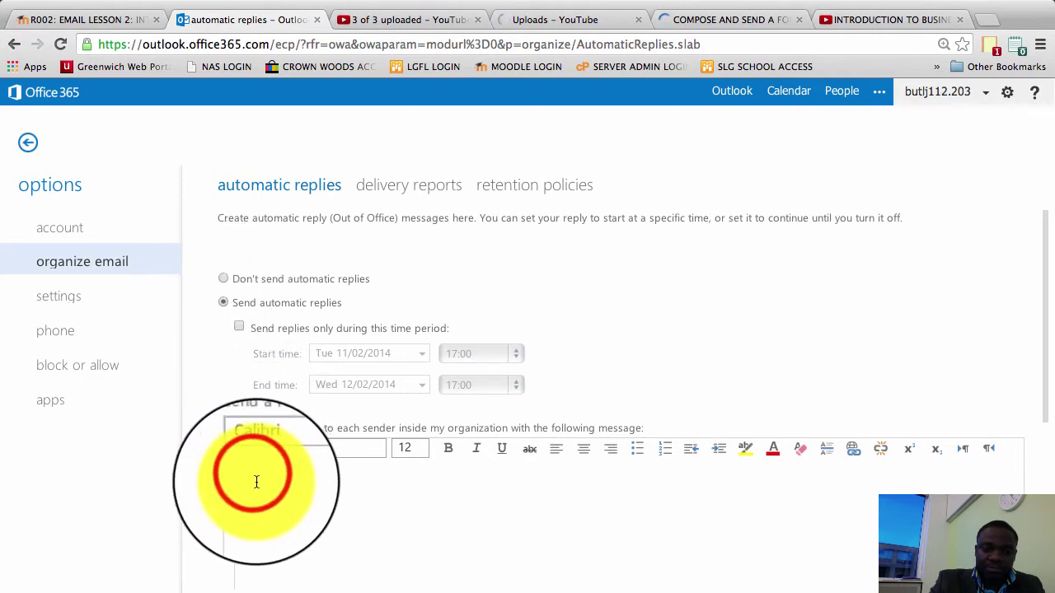
left_click(262, 480)
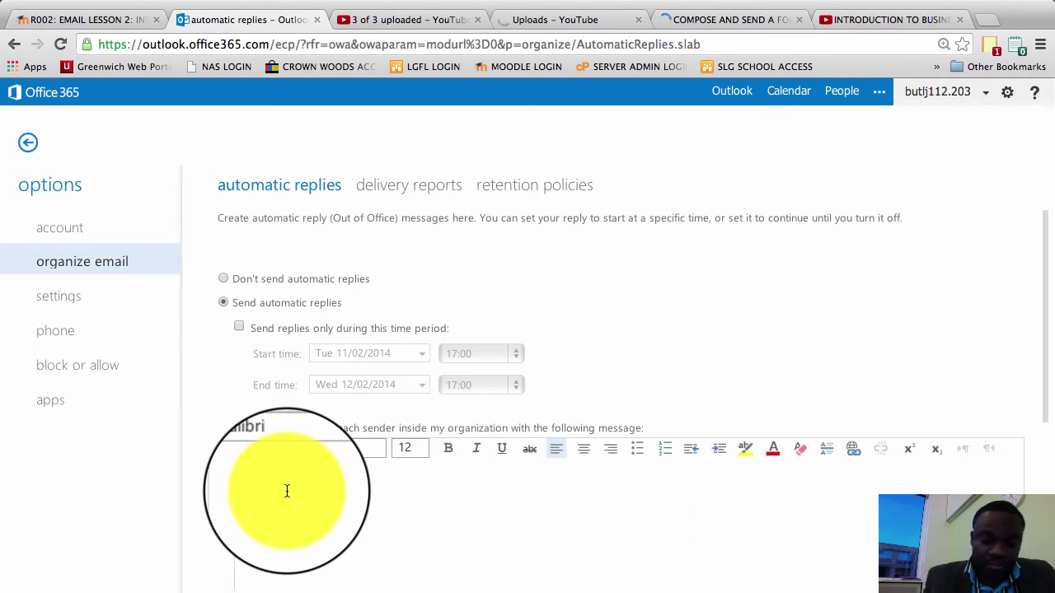
Type 'Thank you for your email.' then 'I am sorry I cannot respond because I am in Somal…'
type("THANK")
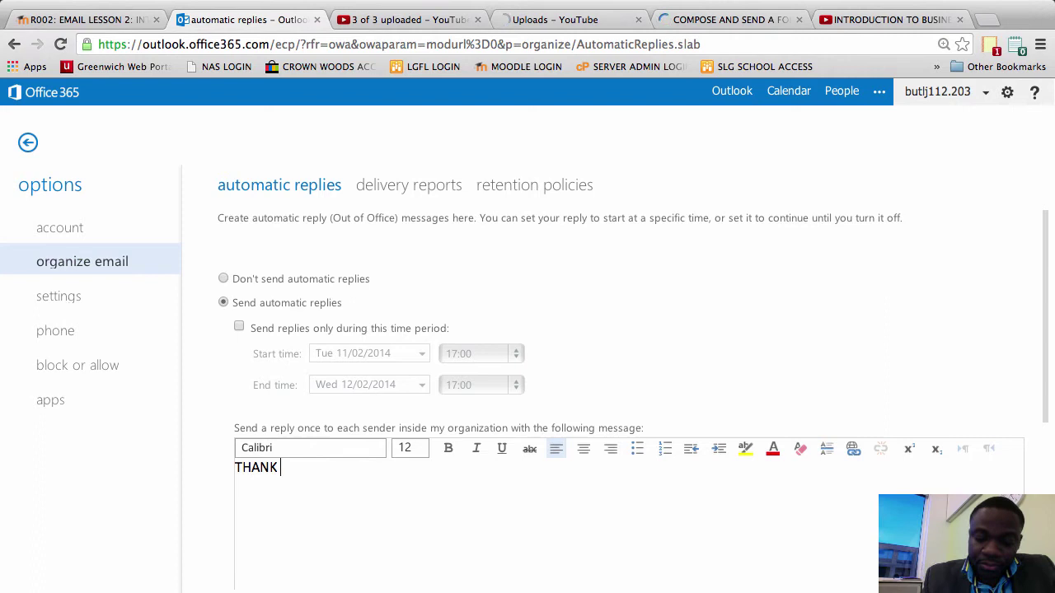
type(" YOU FOR YOUR")
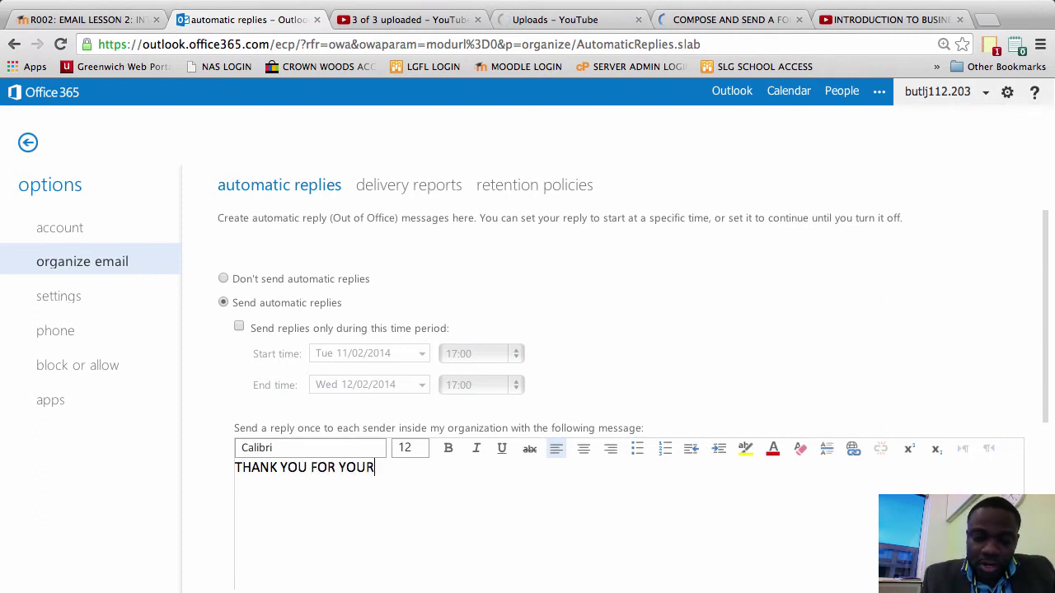
key("BackSpace")
key("BackSpace")
key("BackSpace")
key("BackSpace")
key("BackSpace")
key("BackSpace")
key("BackSpace")
key("BackSpace")
key("BackSpace")
key("BackSpace")
key("BackSpace")
key("BackSpace")
key("BackSpace")
key("BackSpace")
key("BackSpace")
key("BackSpace")
key("BackSpace")
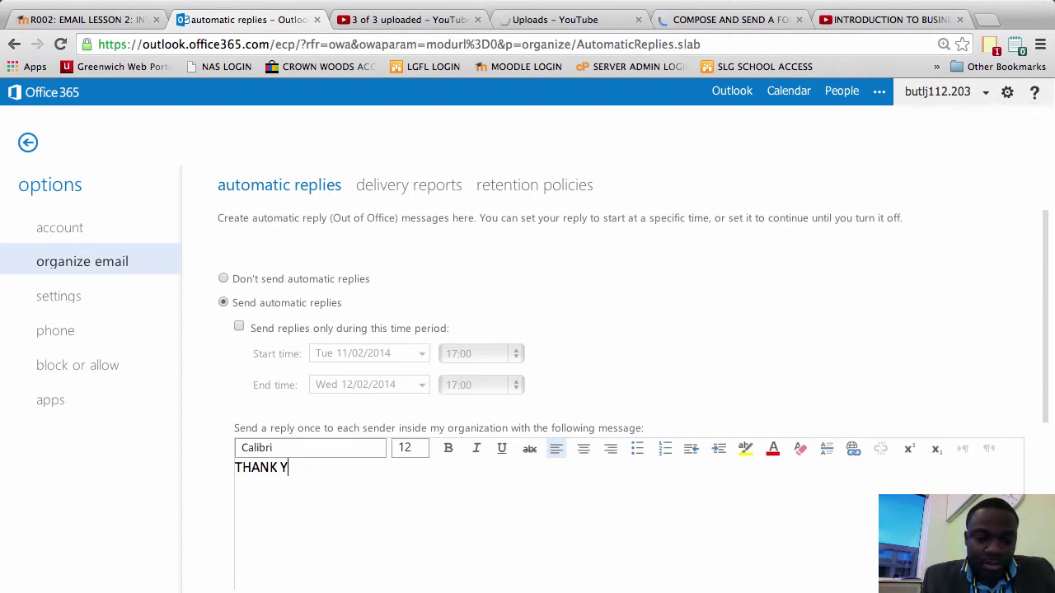
type("ha")
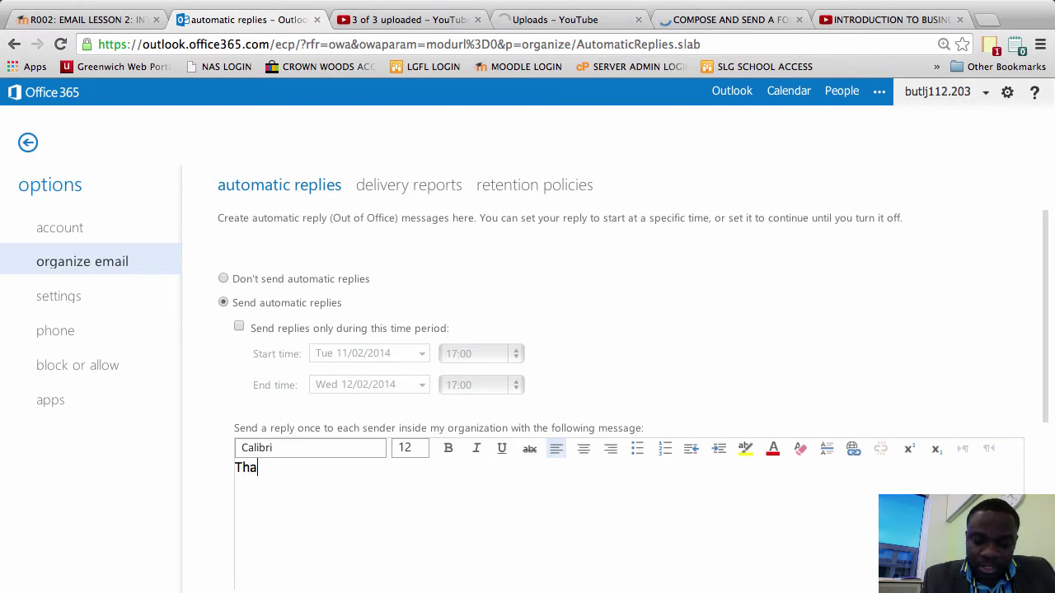
type("nk you for ")
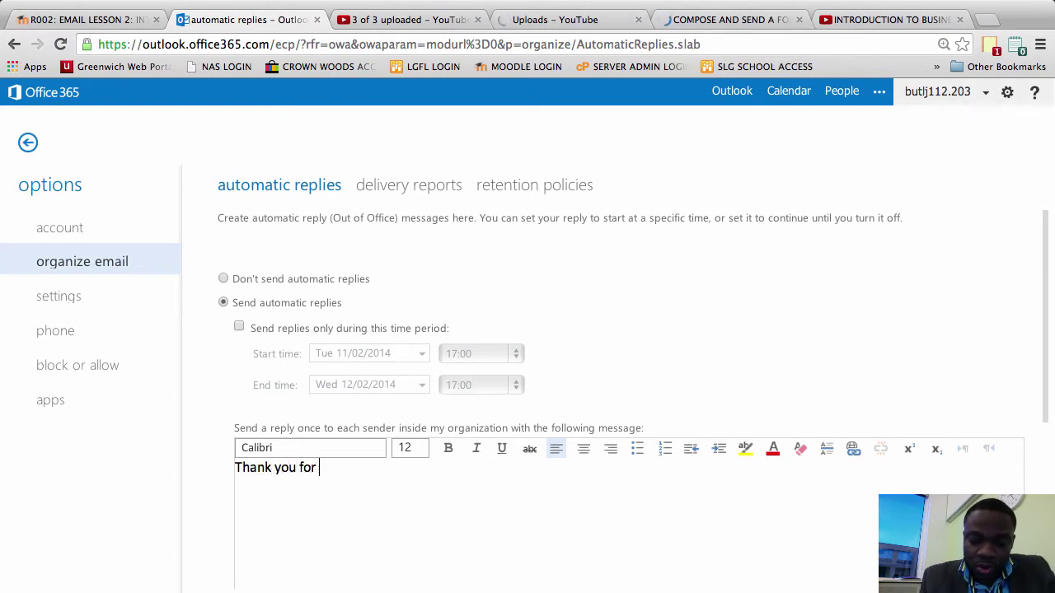
type("your email.")
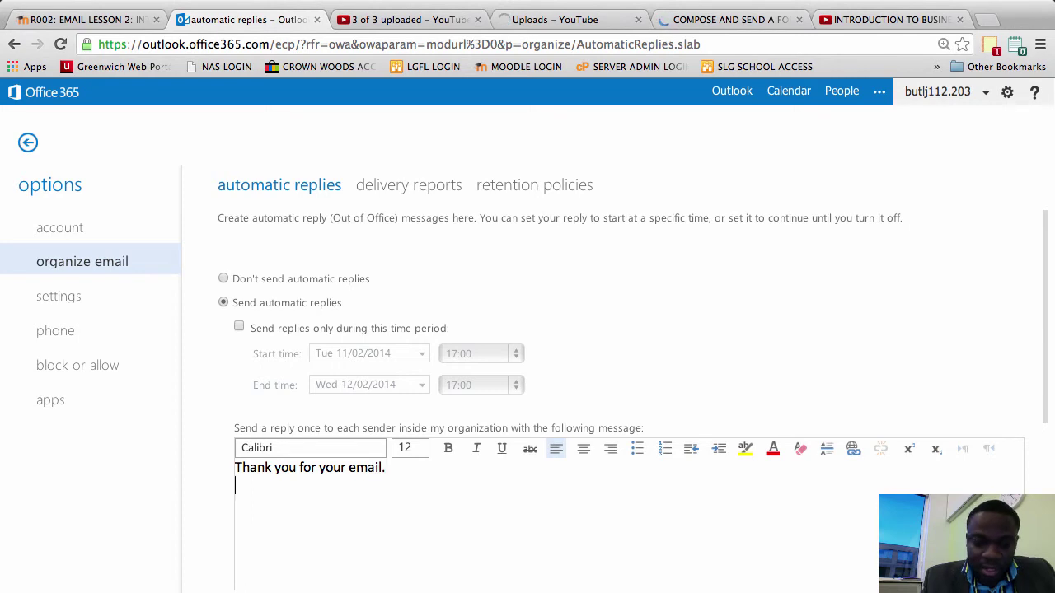
key("Return")
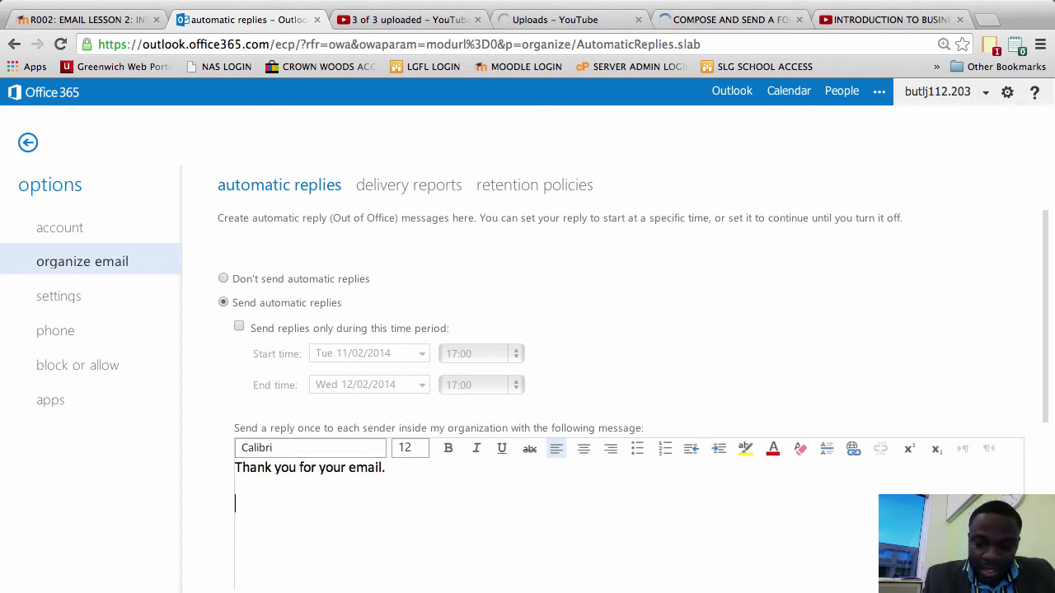
type("I am sorry I cannor")
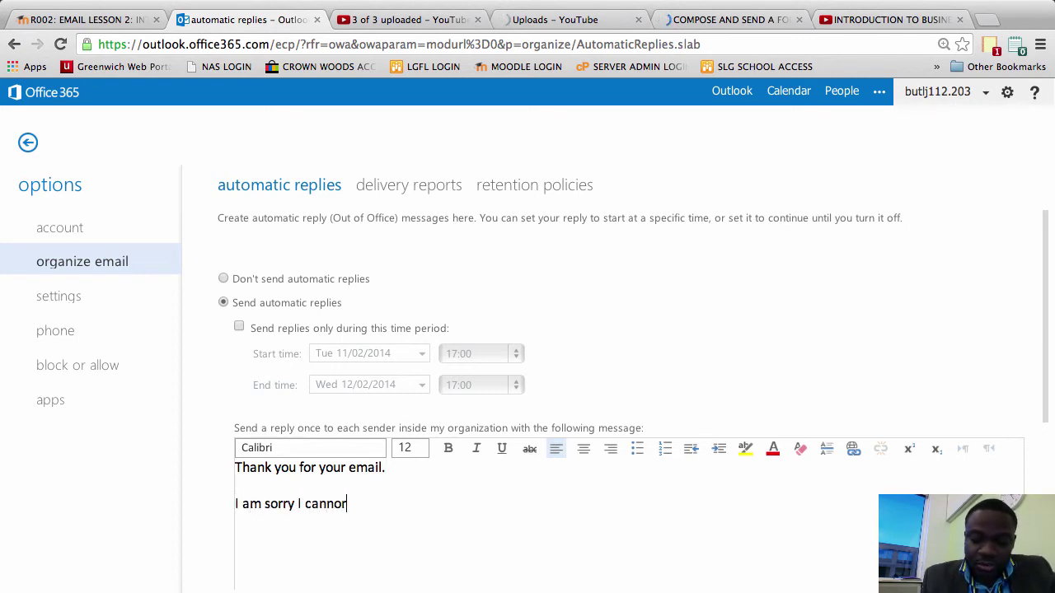
key("BackSpace")
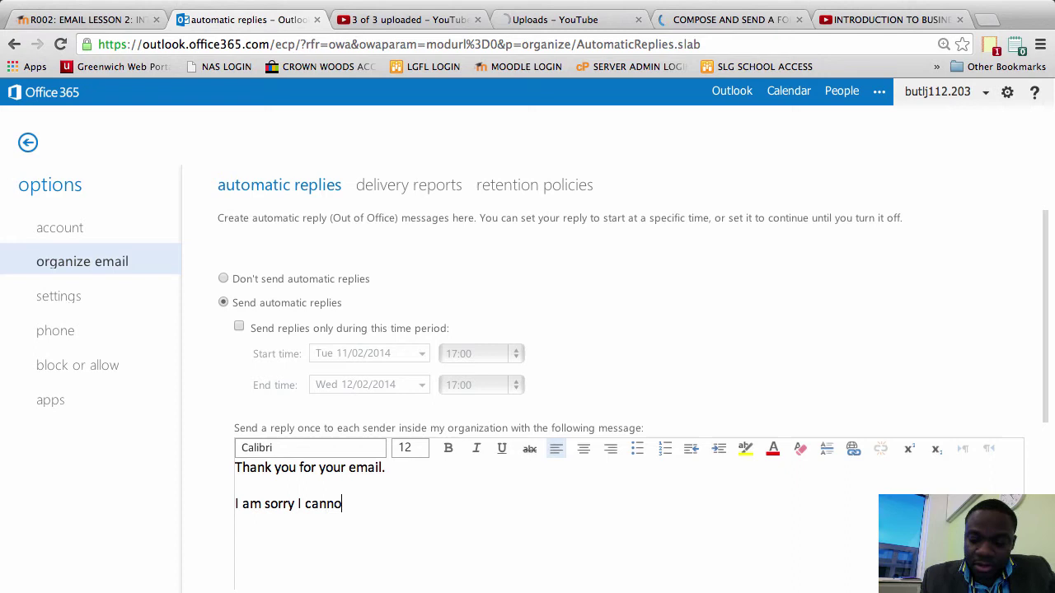
type("t respond")
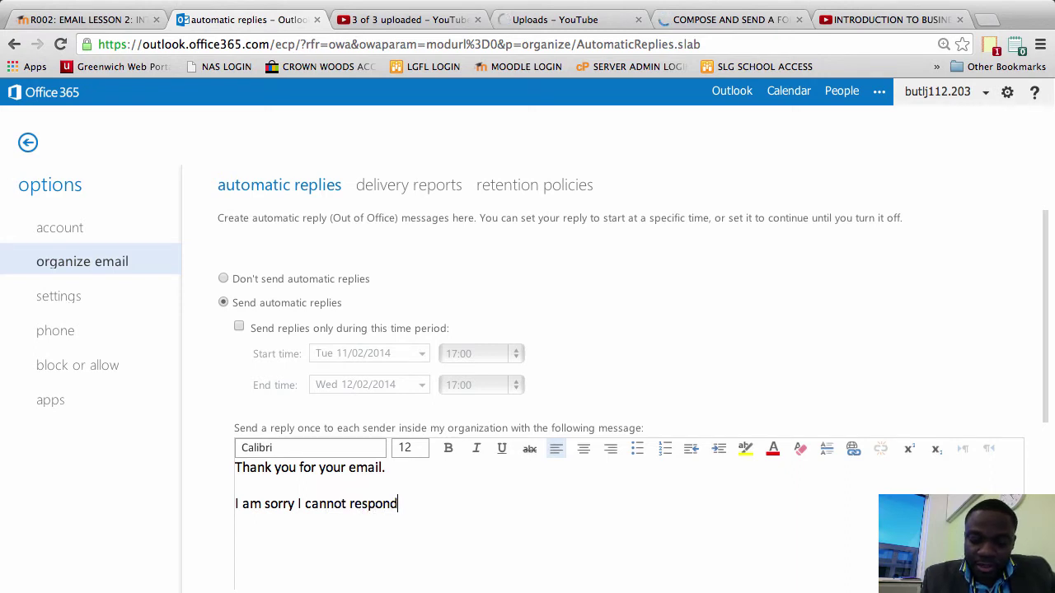
type(" because I")
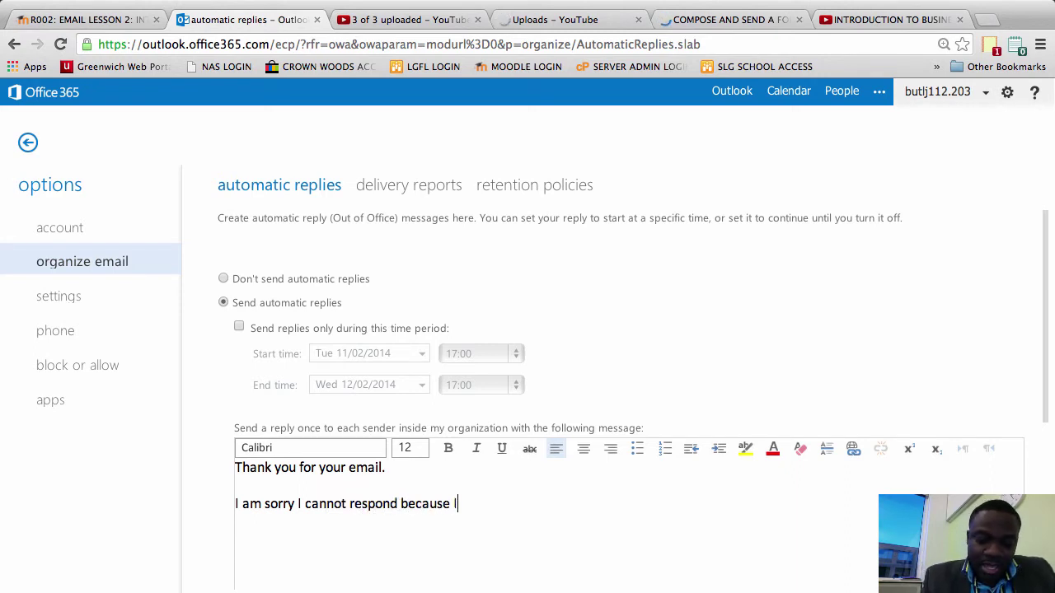
type(" am i")
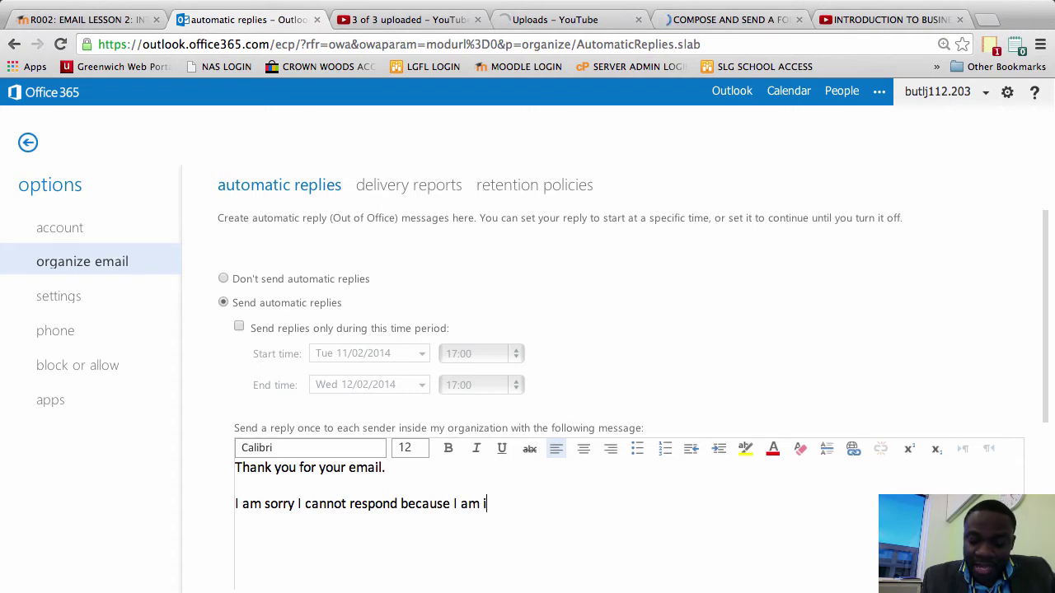
type("n Somalia.")
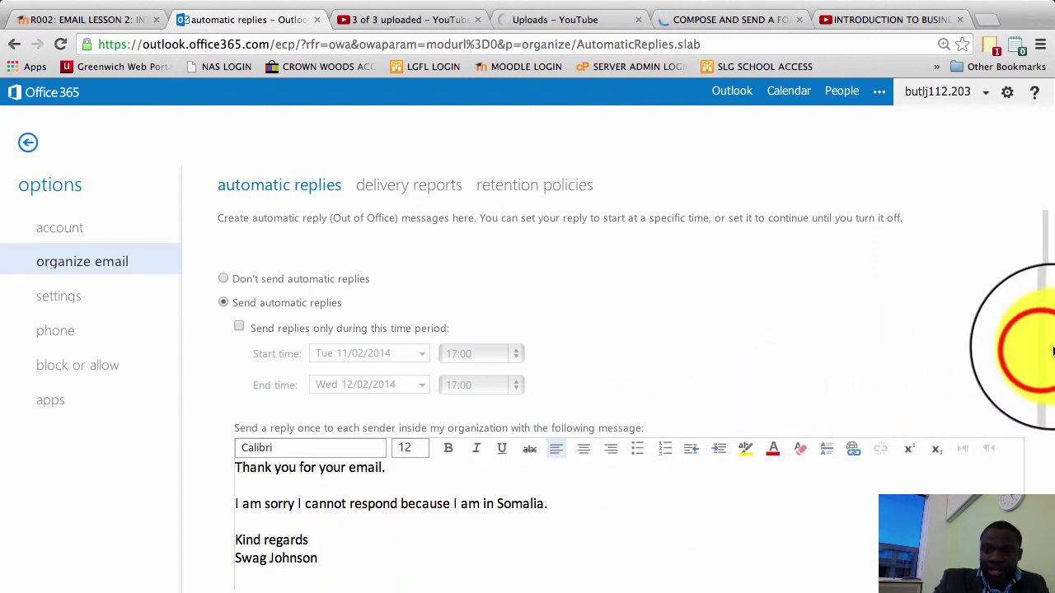
Review the completed Somalia auto-reply text, then return to the Outlook mailbox
left_click_drag(1052, 352, 1053, 471)
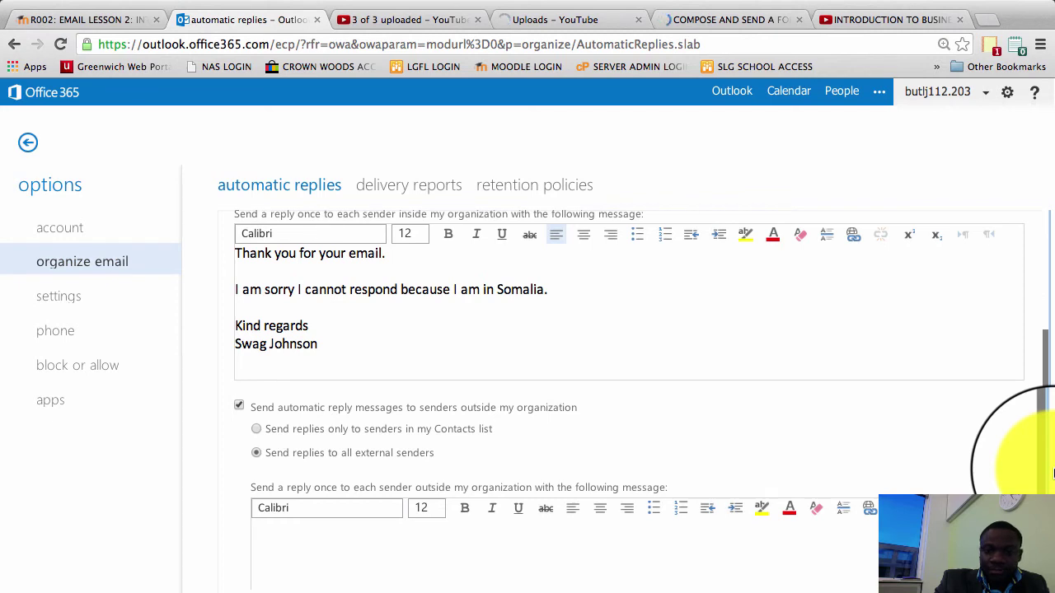
scroll(1039, 403, "up", 3)
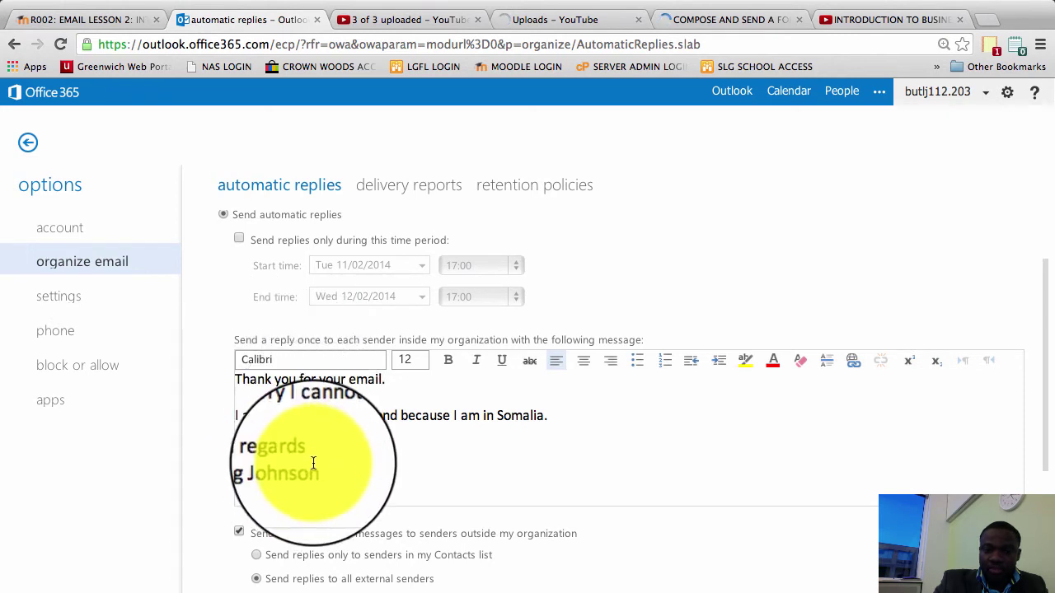
left_click(730, 99)
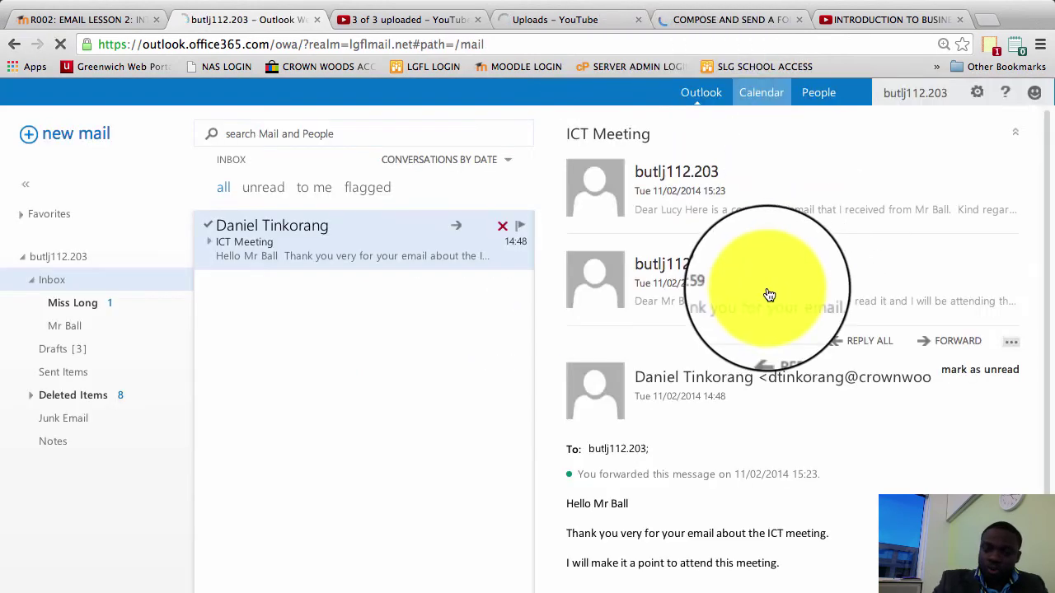
Send a new email to your own address with subject 'test' and a short test body
left_click(69, 135)
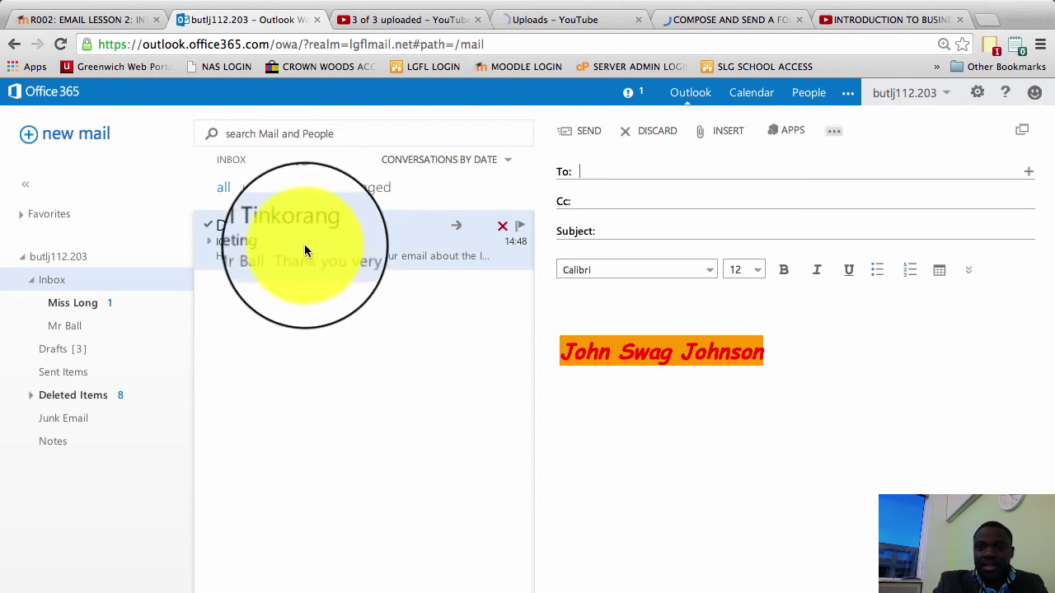
left_click(588, 173)
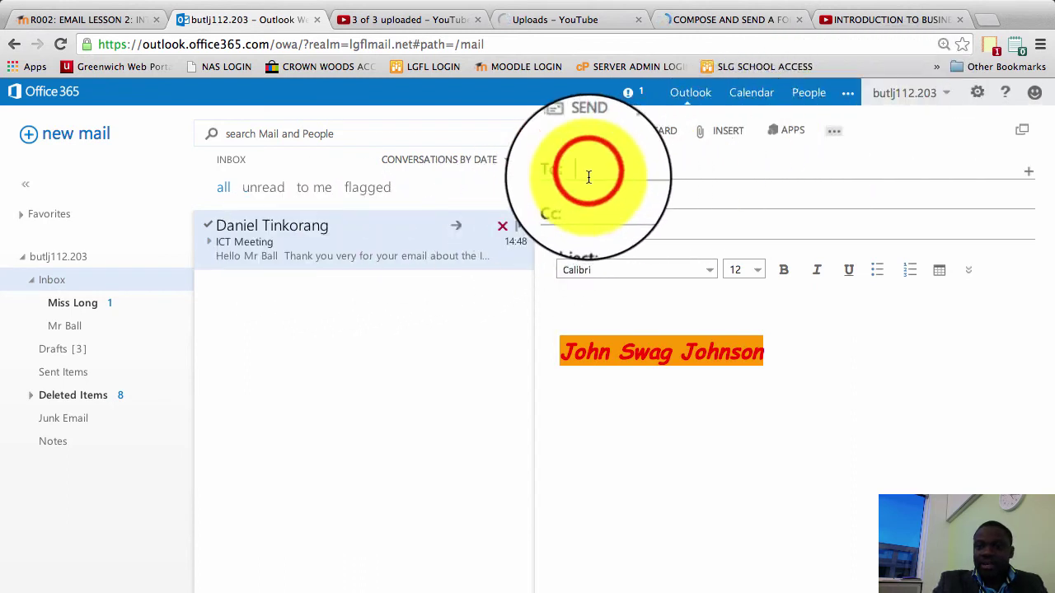
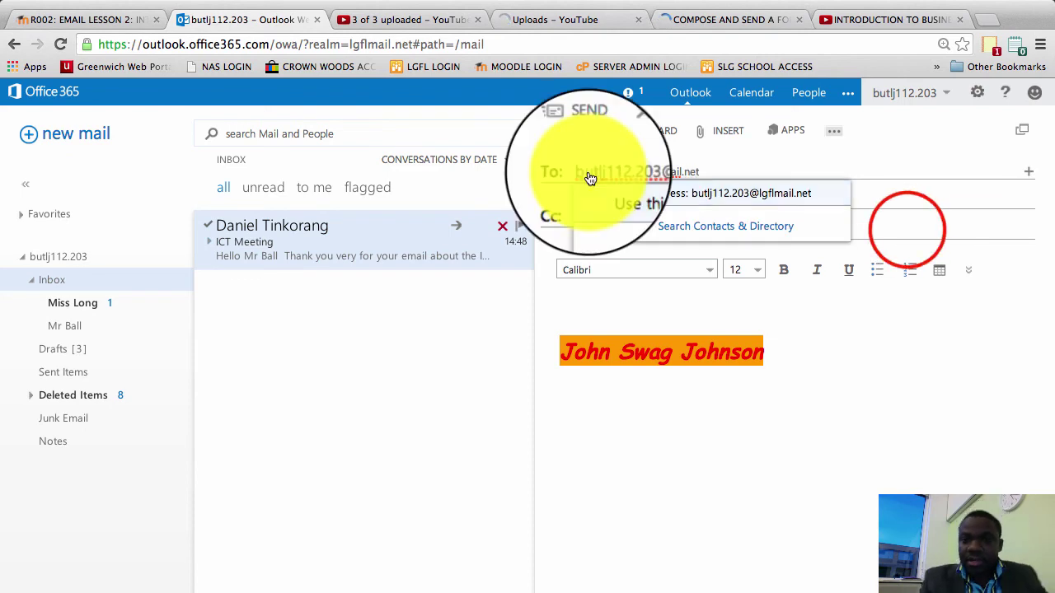
left_click(899, 229)
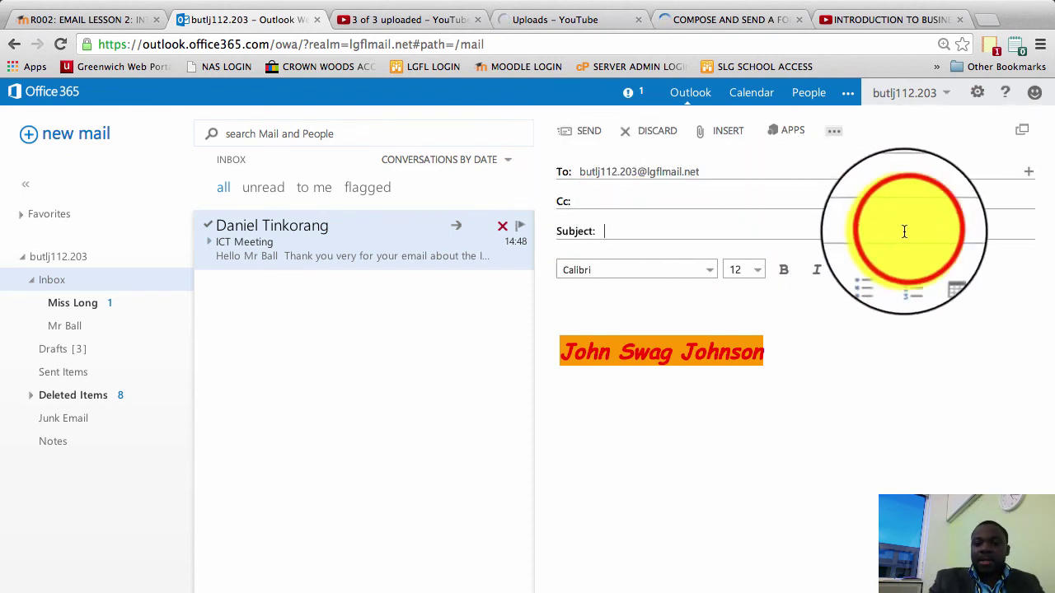
type("test")
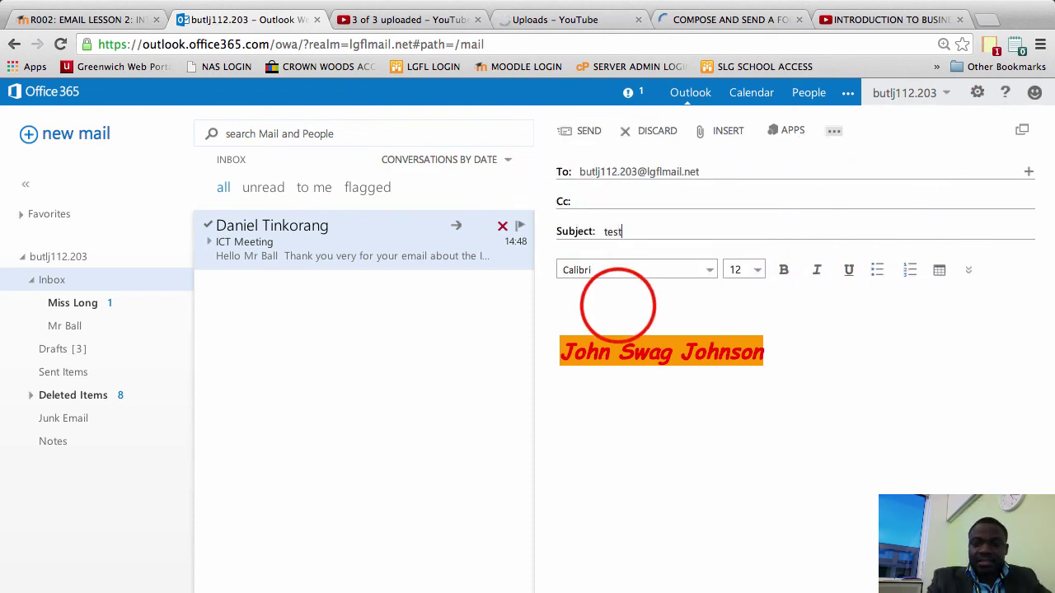
left_click(617, 305)
type("test")
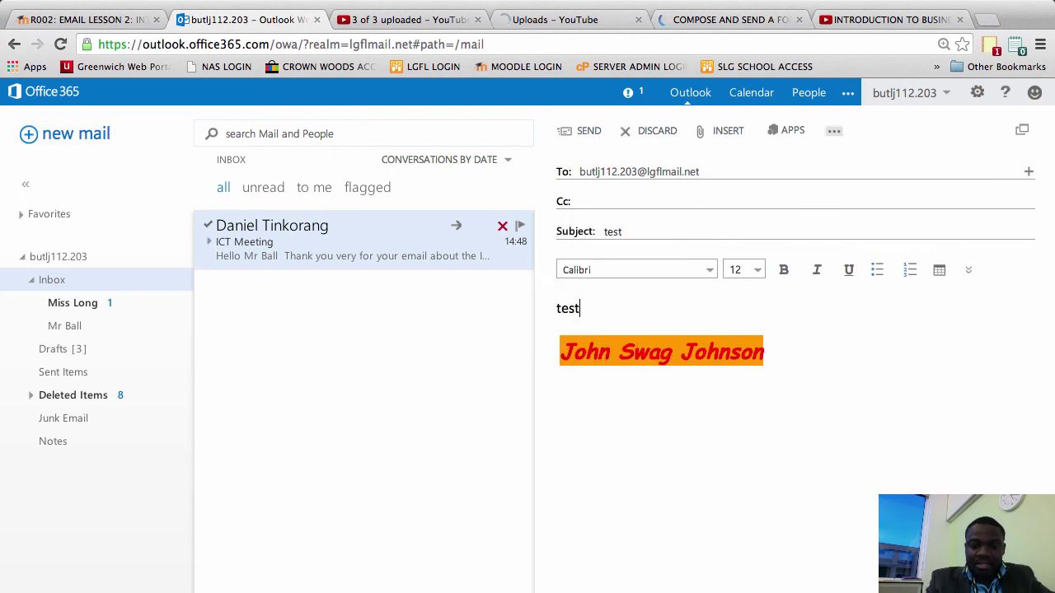
left_click(583, 133)
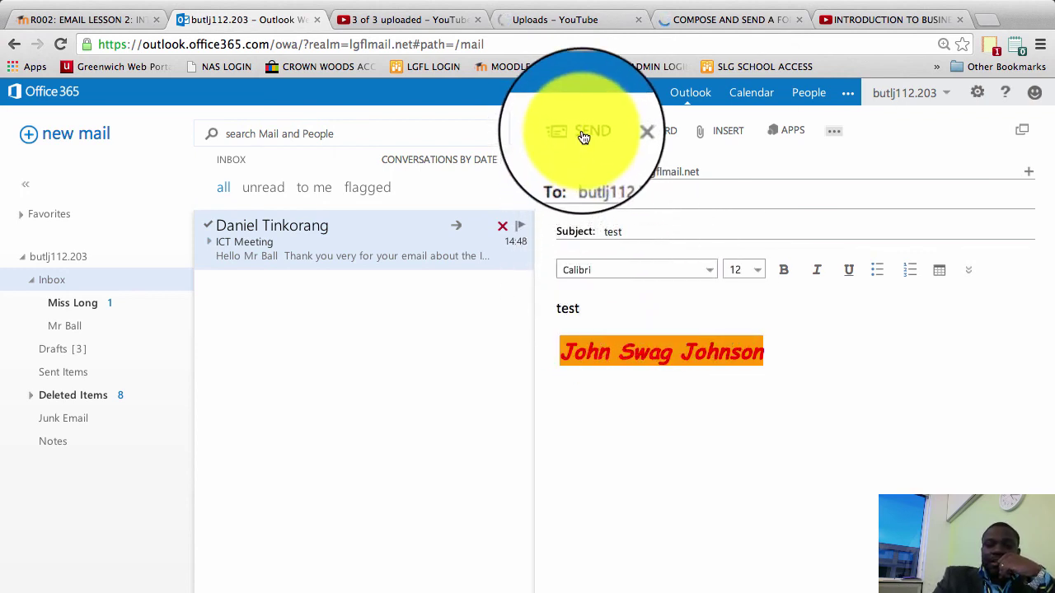
Expand the test conversation and open the 'Automatic reply: test' message in its own tab
left_click(581, 135)
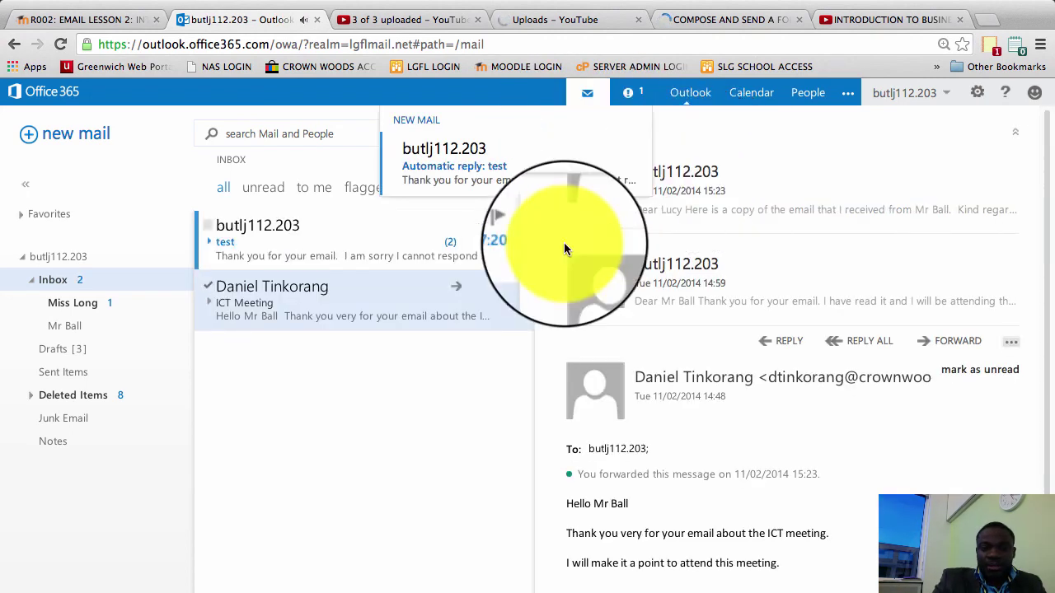
left_click(214, 244)
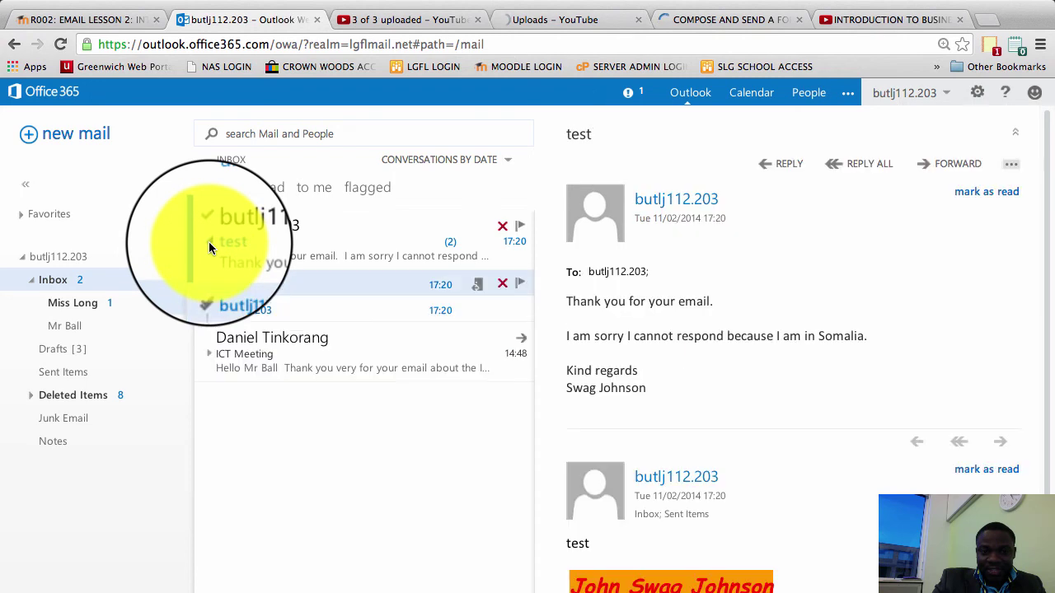
left_click(286, 288)
left_click(254, 244)
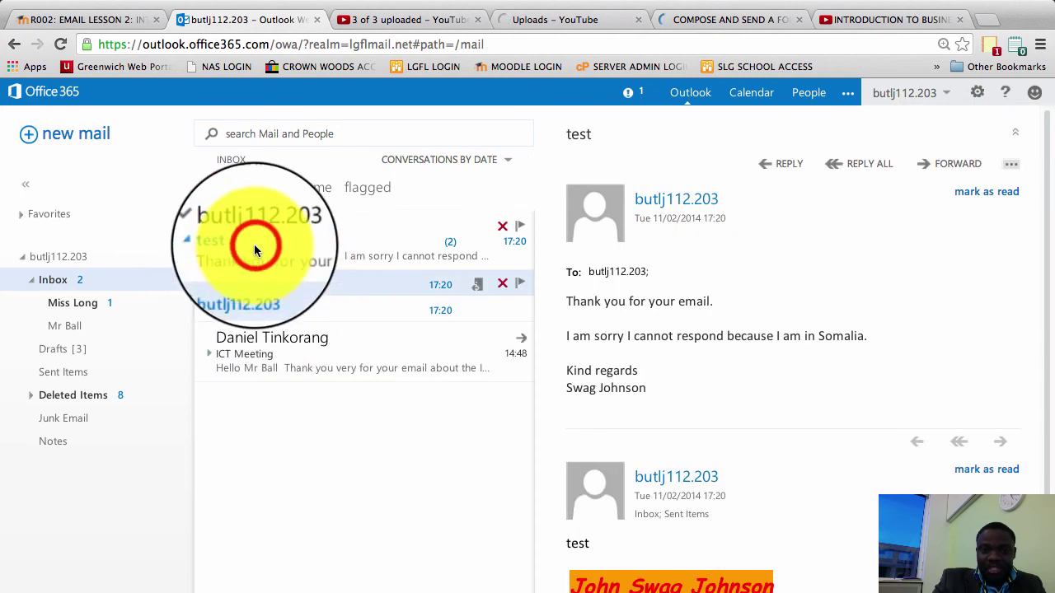
left_click(212, 242)
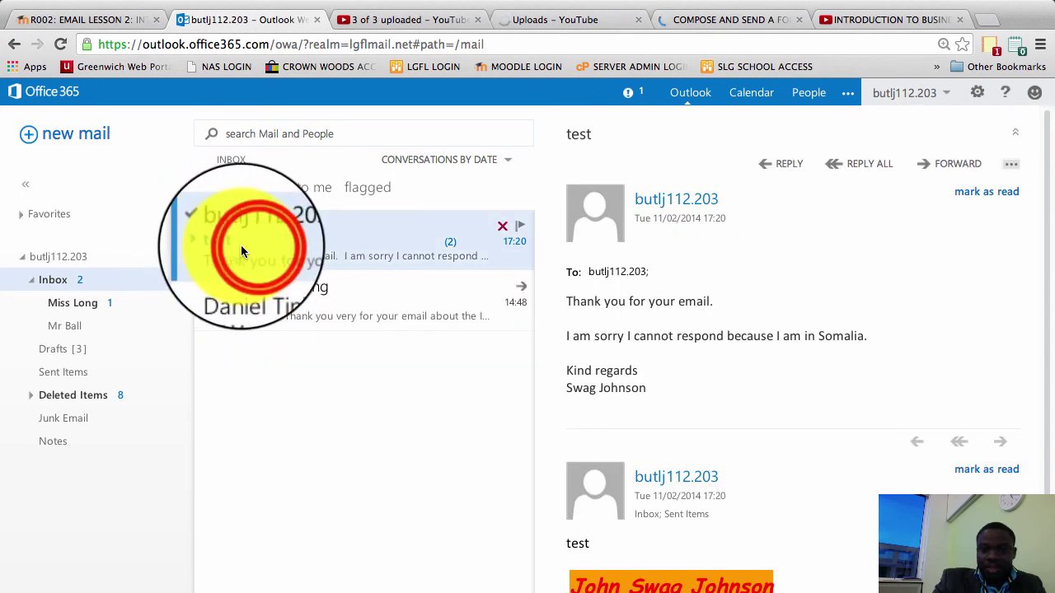
left_click(252, 246)
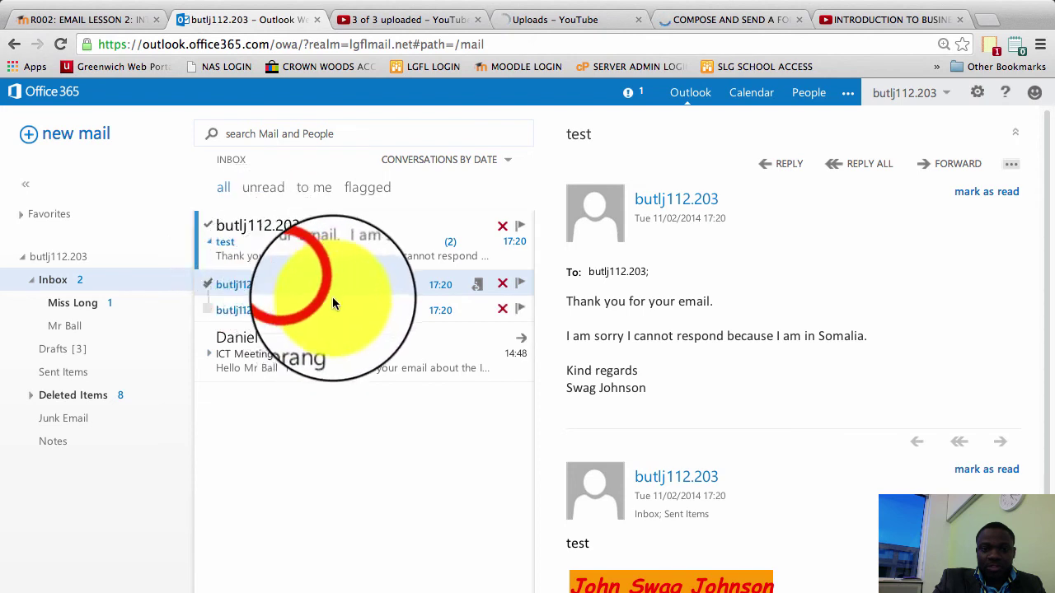
left_click(298, 286)
left_click(299, 286)
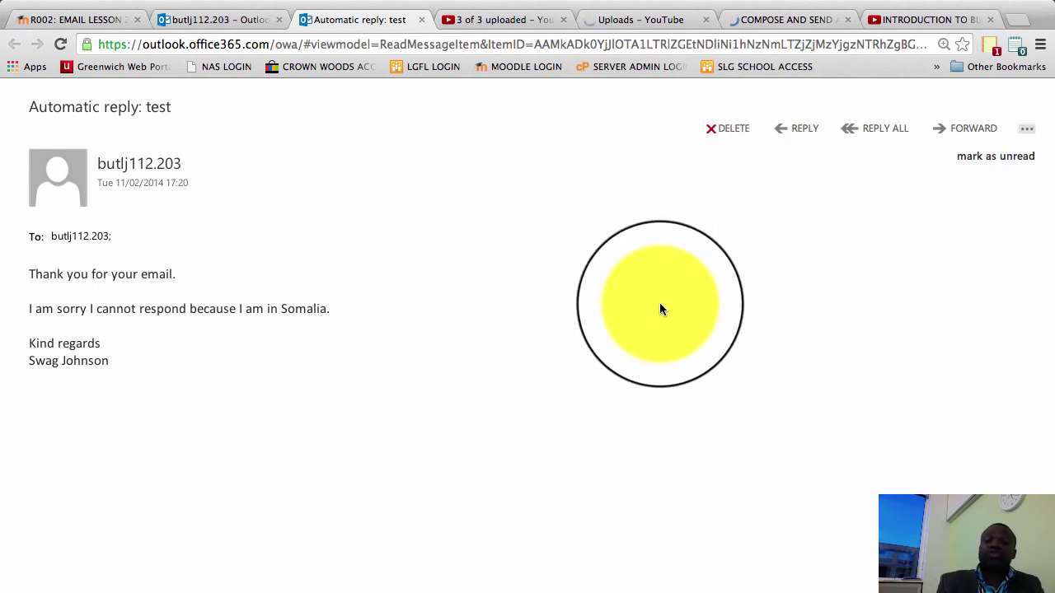
mouse_move(822, 8)
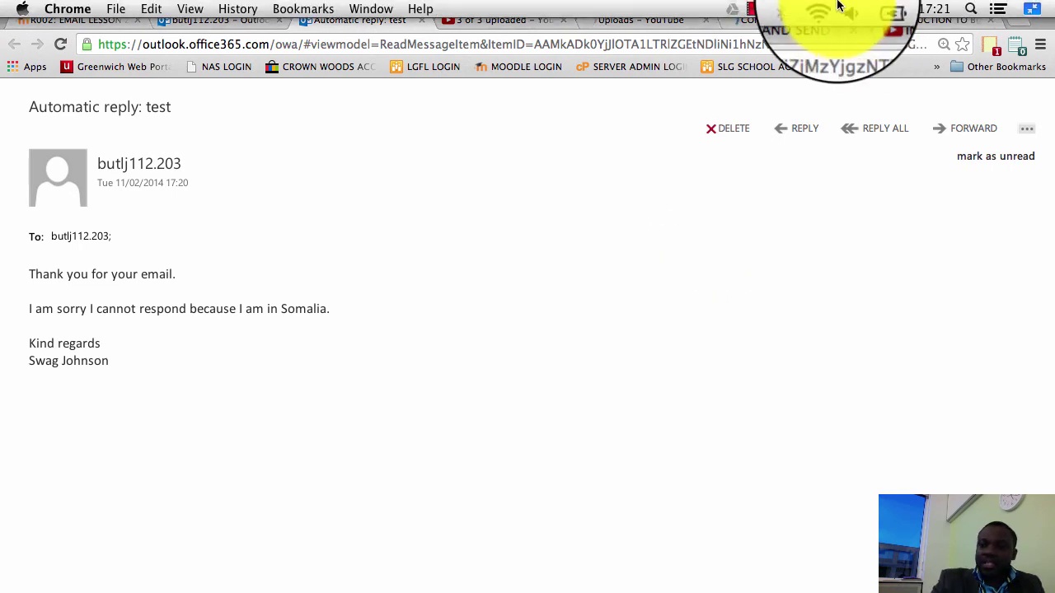
left_click(752, 8)
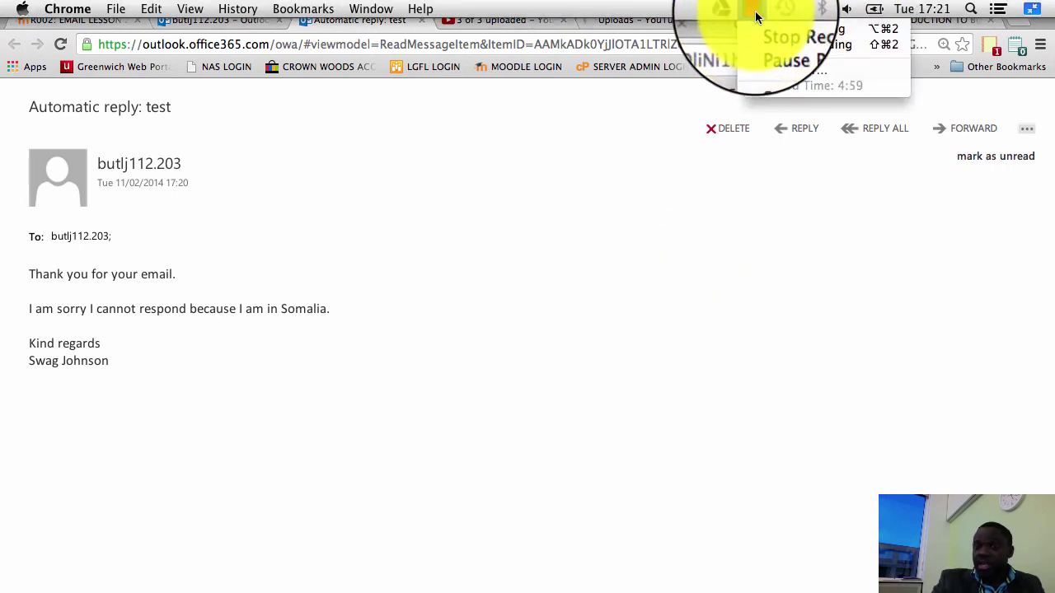